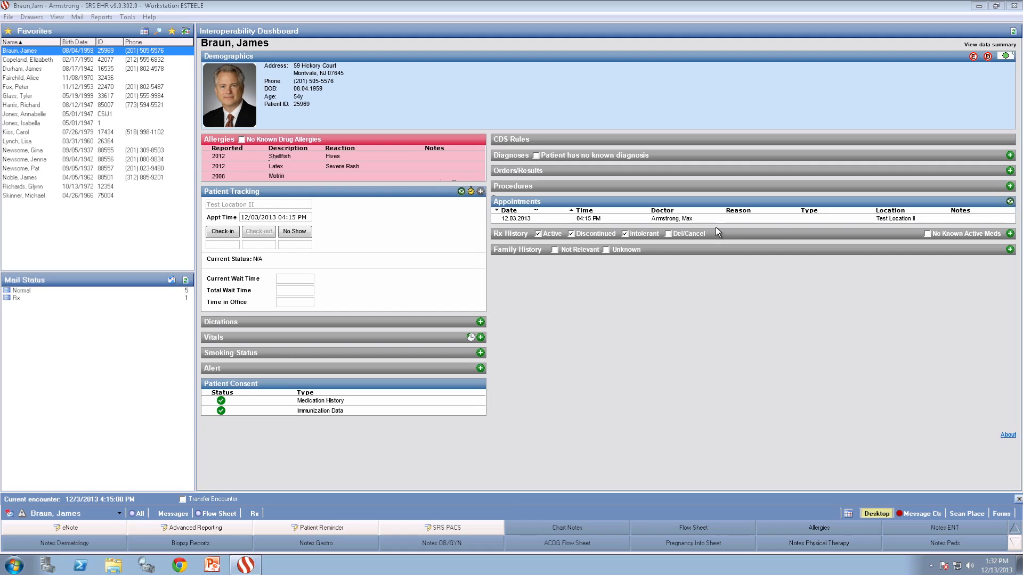
Step: Mark the patient as having no known active meds and open the window for adding diagnoses
click(928, 234)
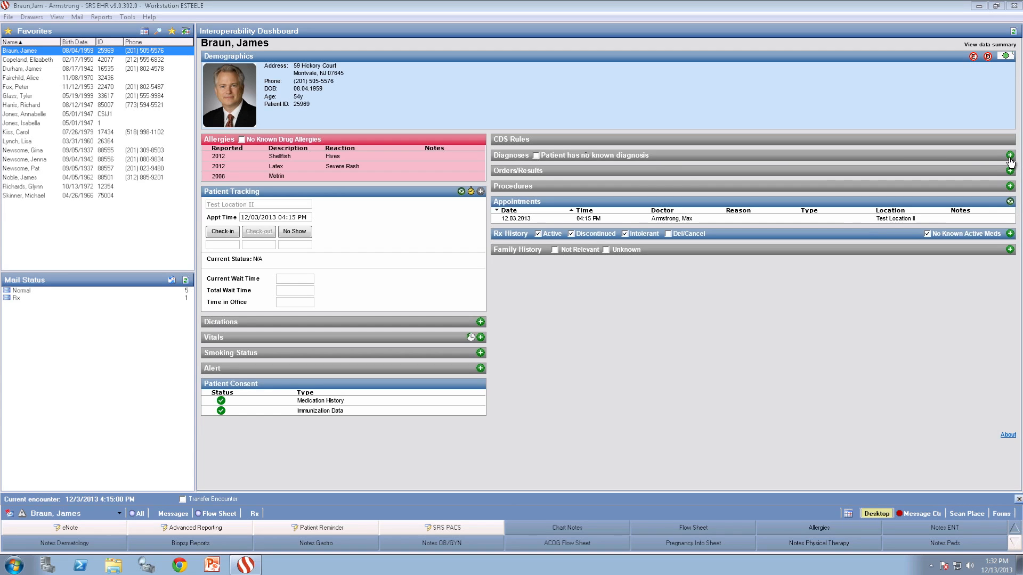
click(1010, 156)
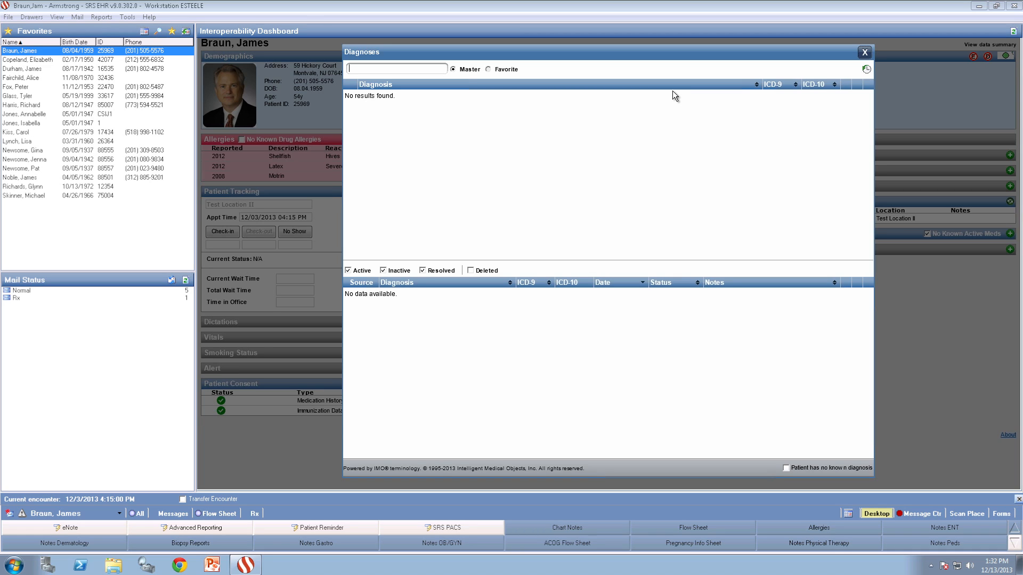
Step: Search the master diagnosis list for hypertension with "htn", "hbp", "hig blo pre" and the ICD-9 code 401.9 in turn
text(htn)
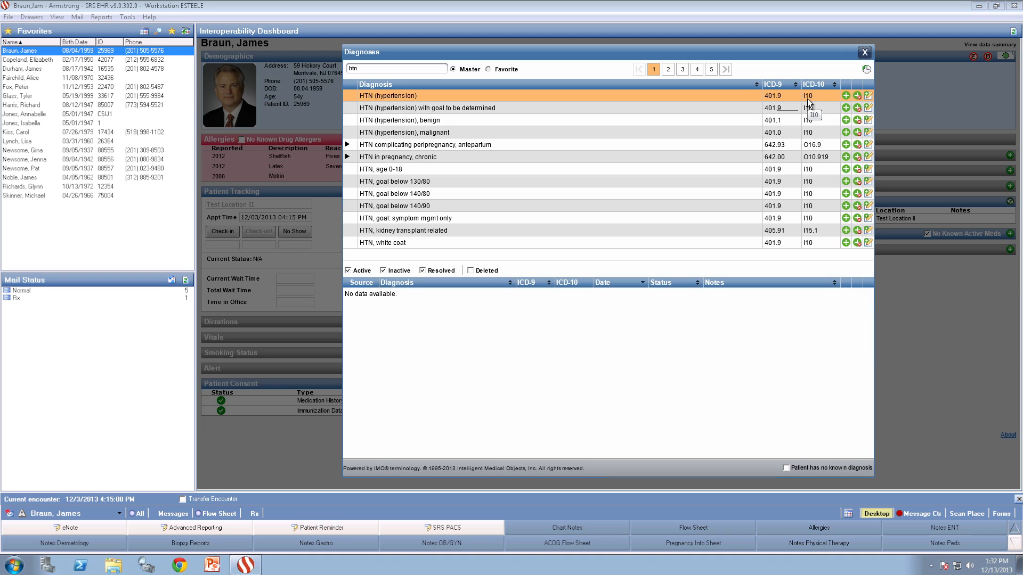
double_click(408, 65)
text(hbp)
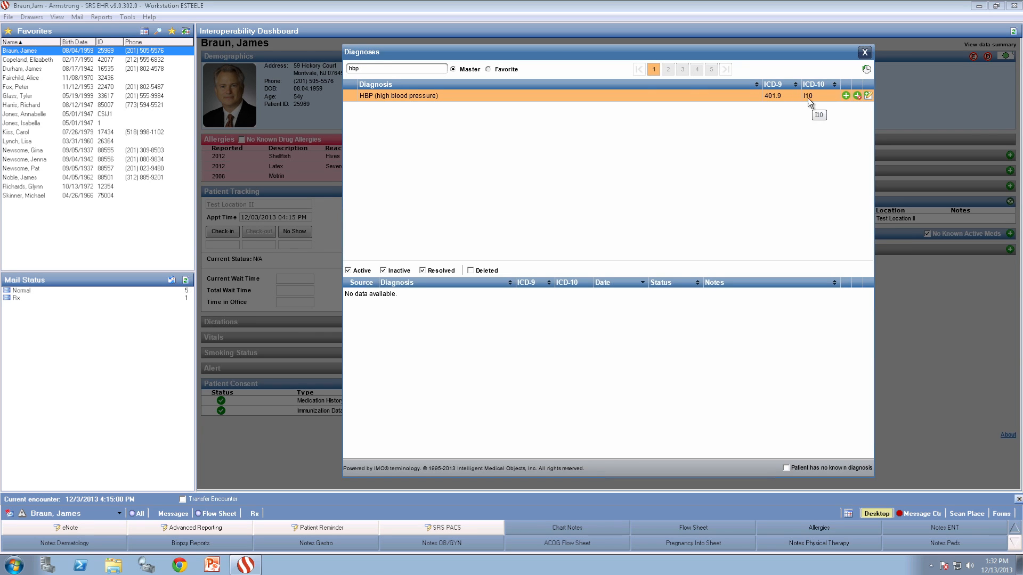
drag(375, 70, 316, 67)
text(hig blo pre)
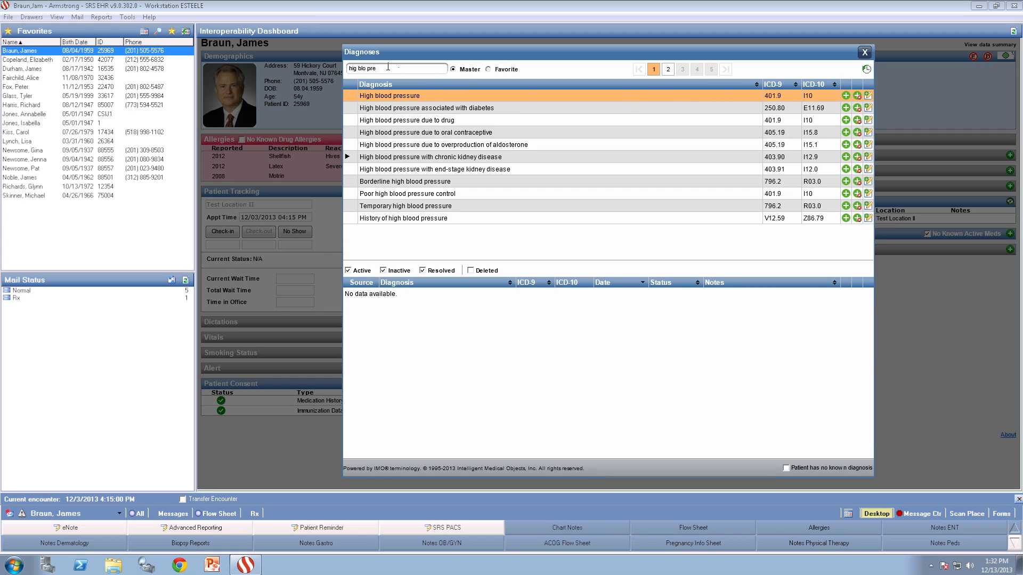
drag(387, 67, 304, 66)
text(401.9)
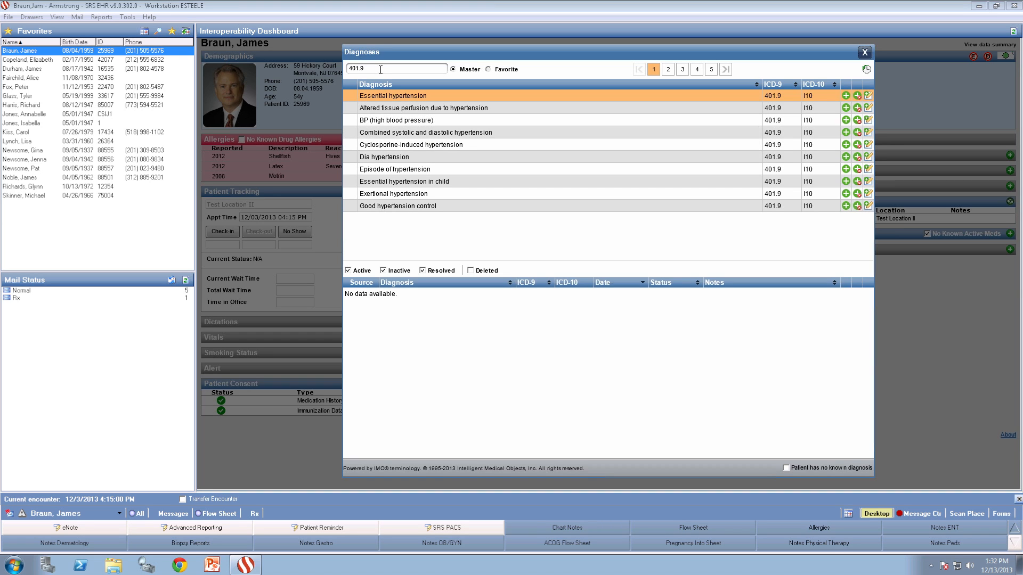
Step: Search the master diagnosis list for "gerd", "catara rig" and "nuc cat" in turn
drag(381, 69, 343, 64)
text(gerd)
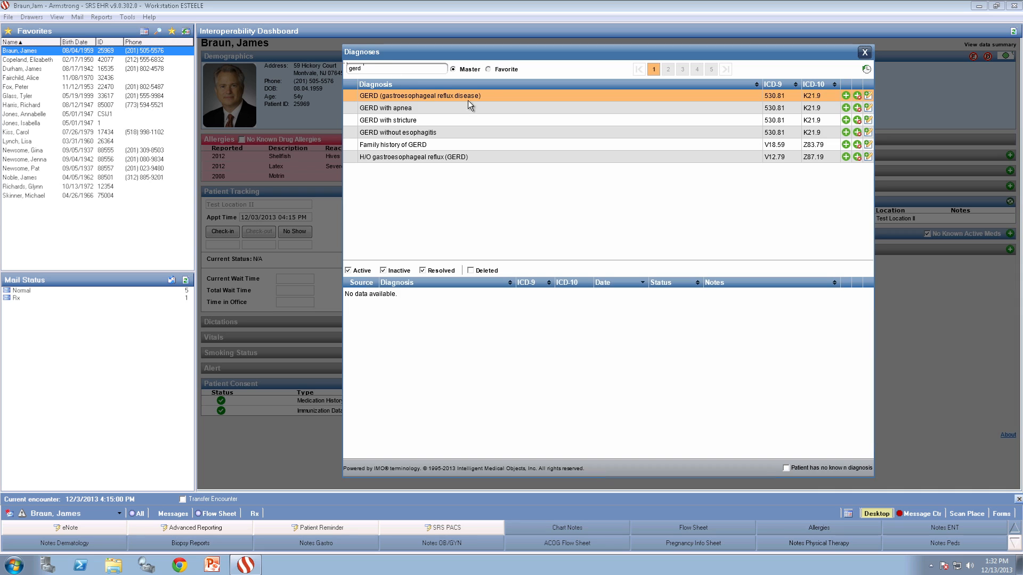
drag(381, 70, 307, 68)
text(catara ri)
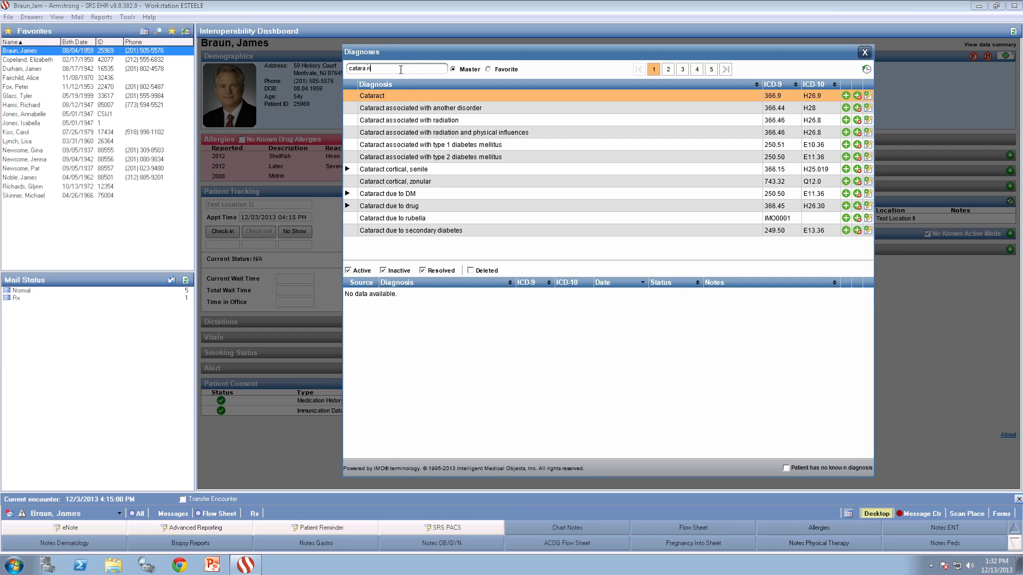
text(g)
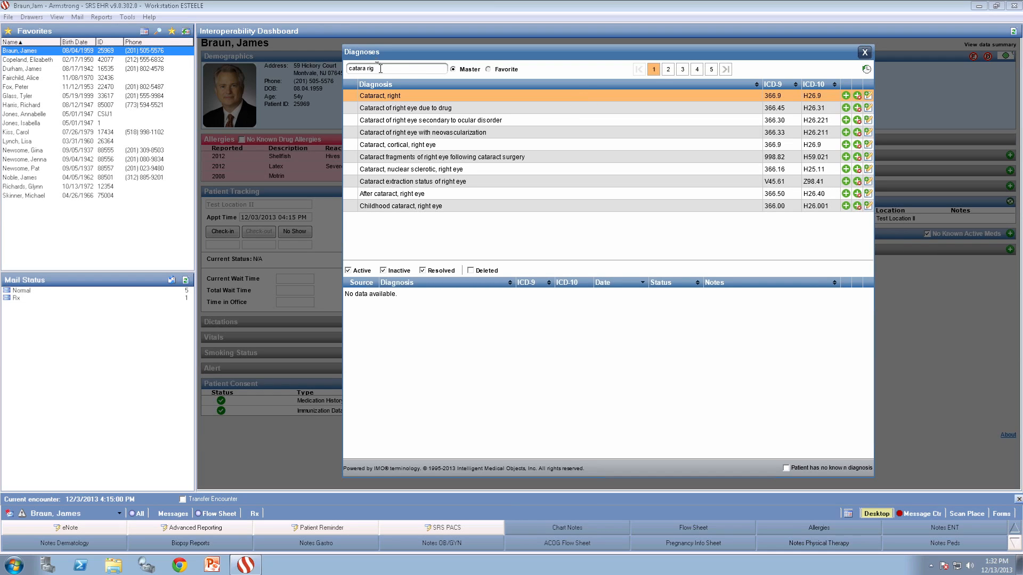
key(ctrl+a)
text(nuc cat)
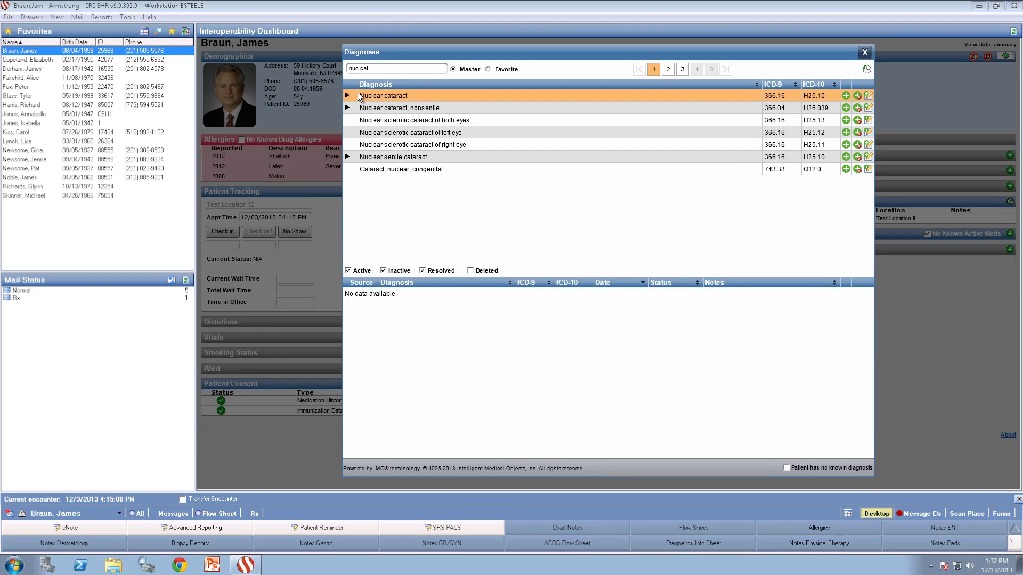
Step: Search for "cat nuc" and add the nuclear cataract diagnosis with left laterality, code H25.12
drag(383, 69, 310, 63)
text(cat nuc)
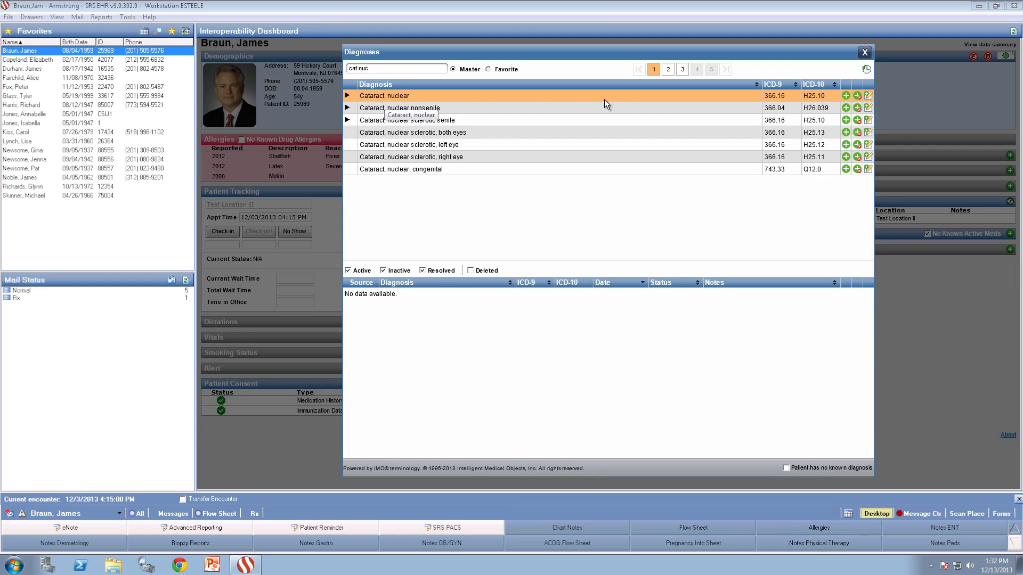
click(847, 96)
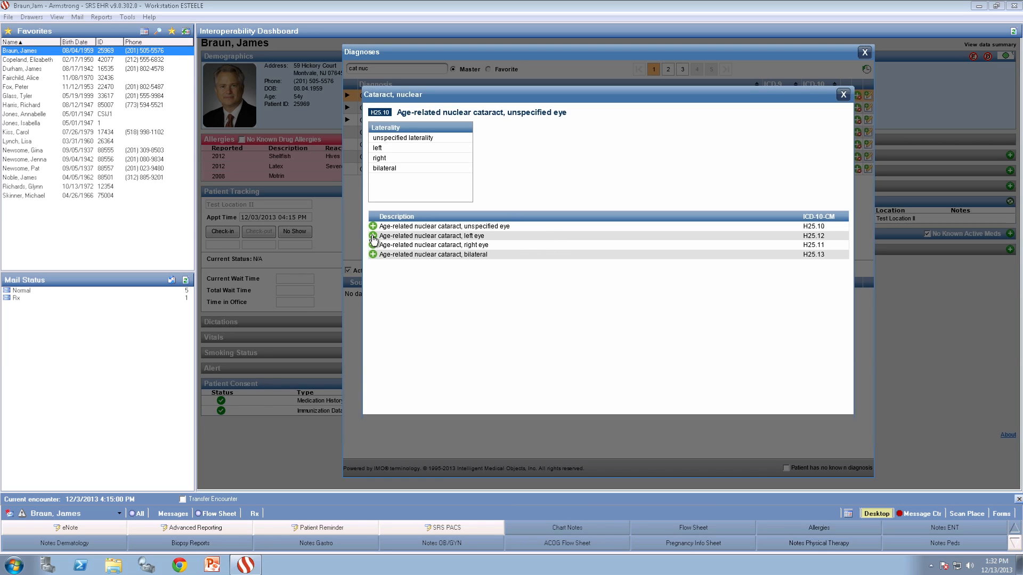
click(408, 167)
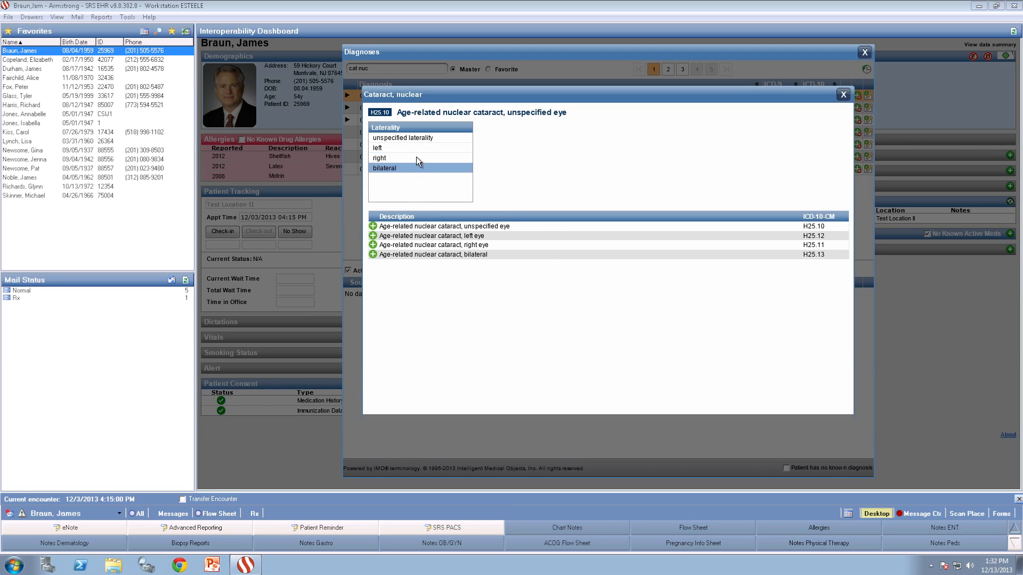
click(389, 147)
click(389, 148)
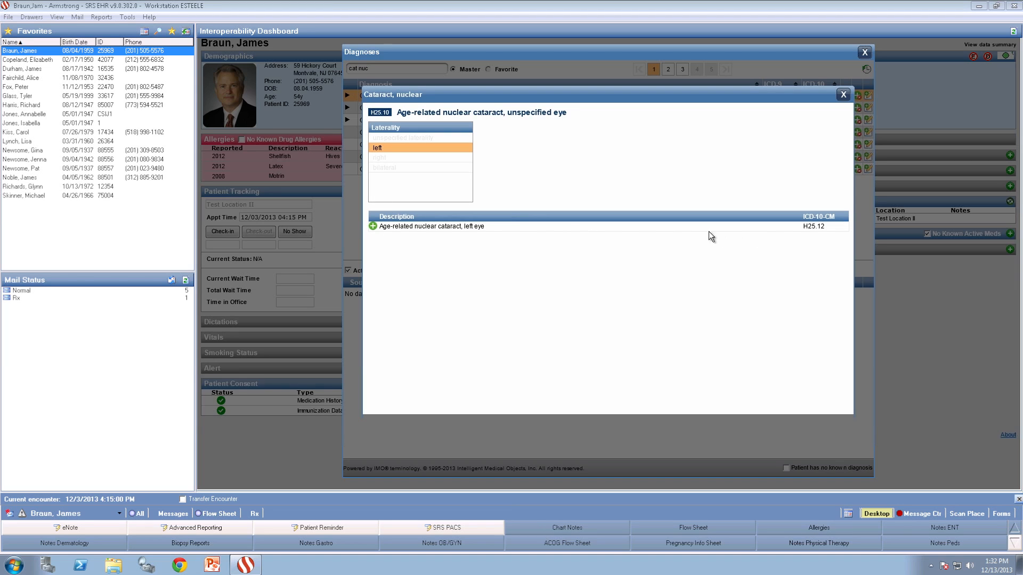
click(373, 227)
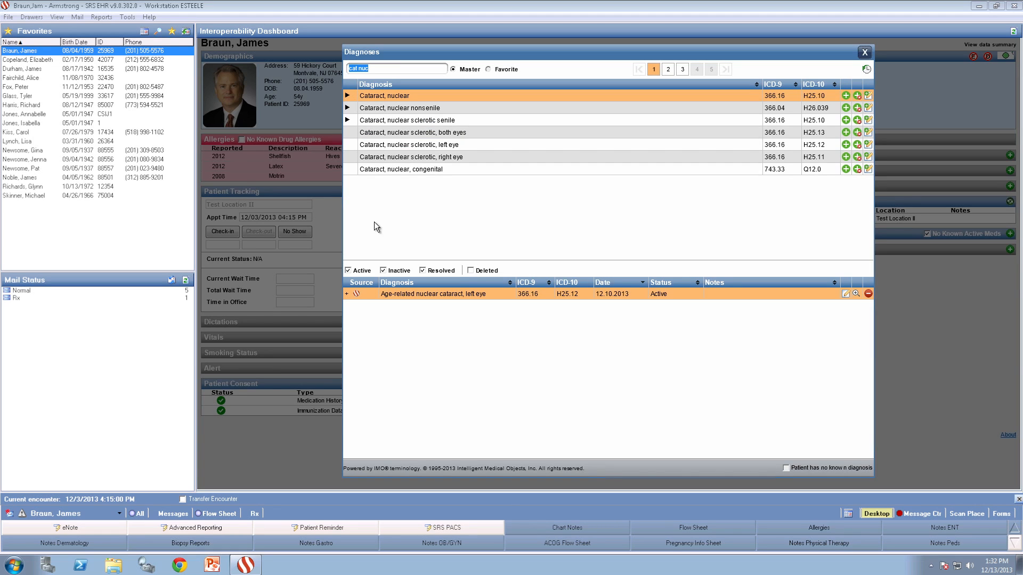
Step: Using searches "poag" and "car tun", add primary open-angle glaucoma, mild stage (H40.11X1), and carpal tunnel syndrome of right wrist (G56.01)
text(poag)
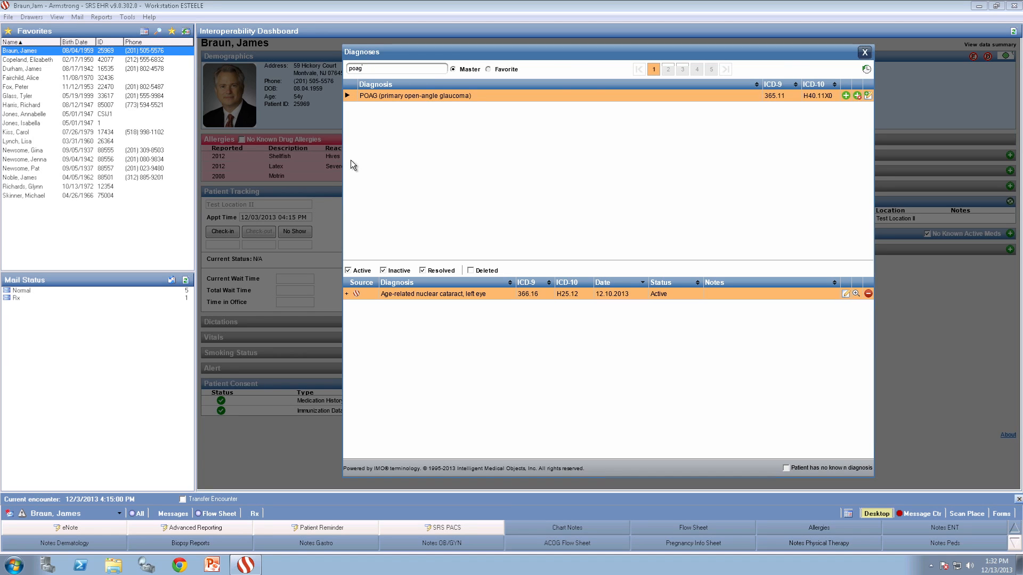
click(845, 95)
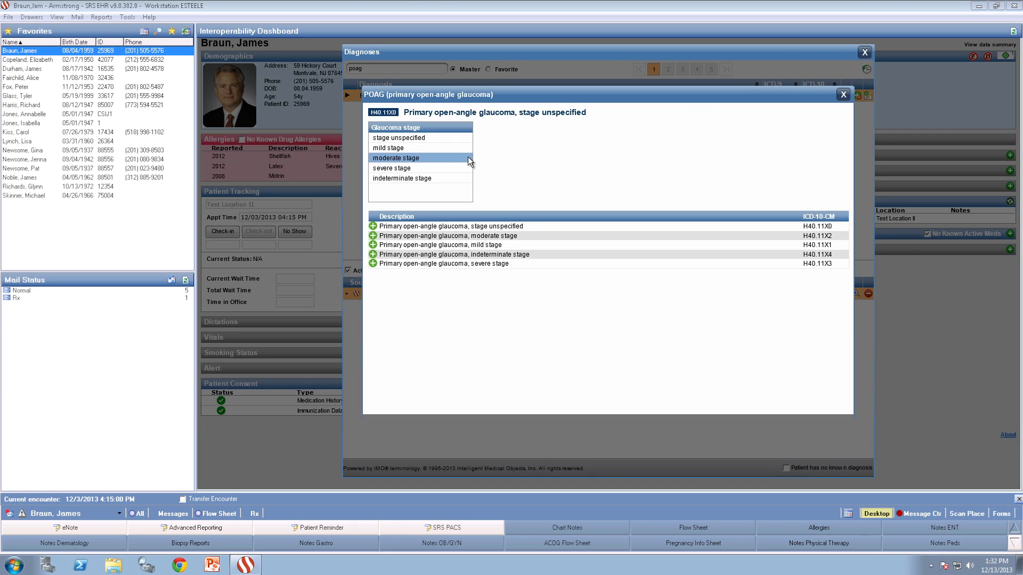
click(431, 149)
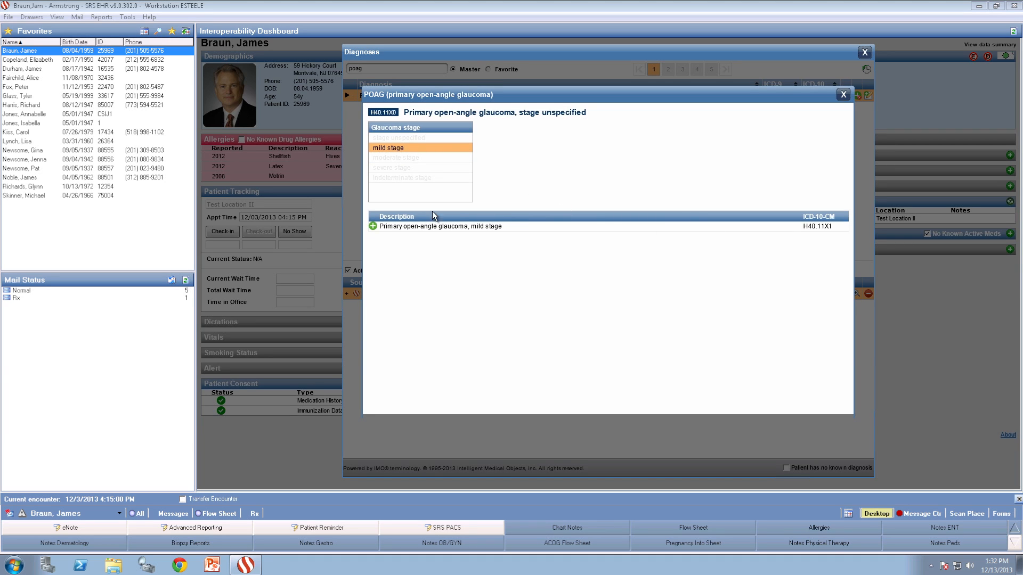
click(373, 226)
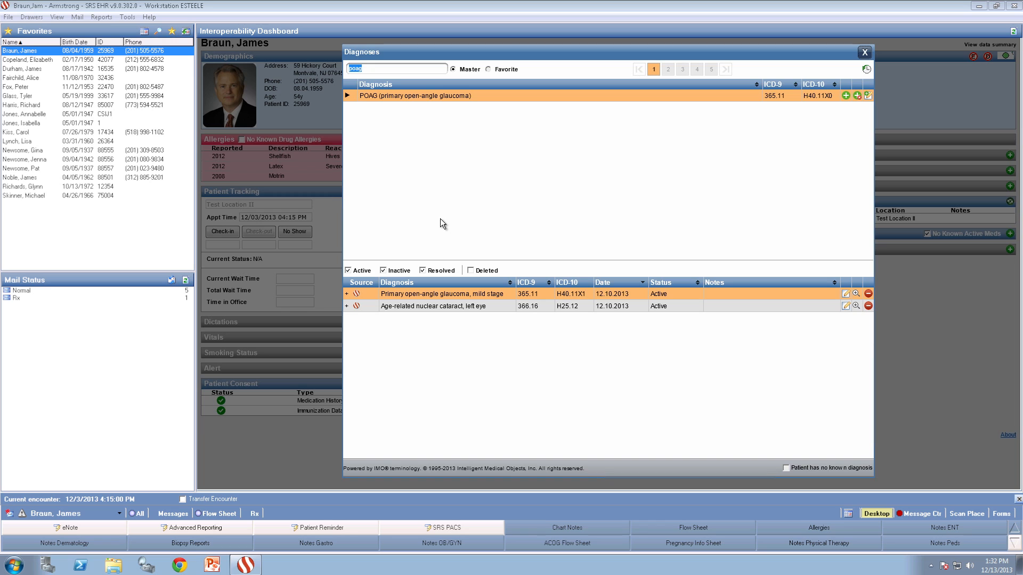
text(car tun)
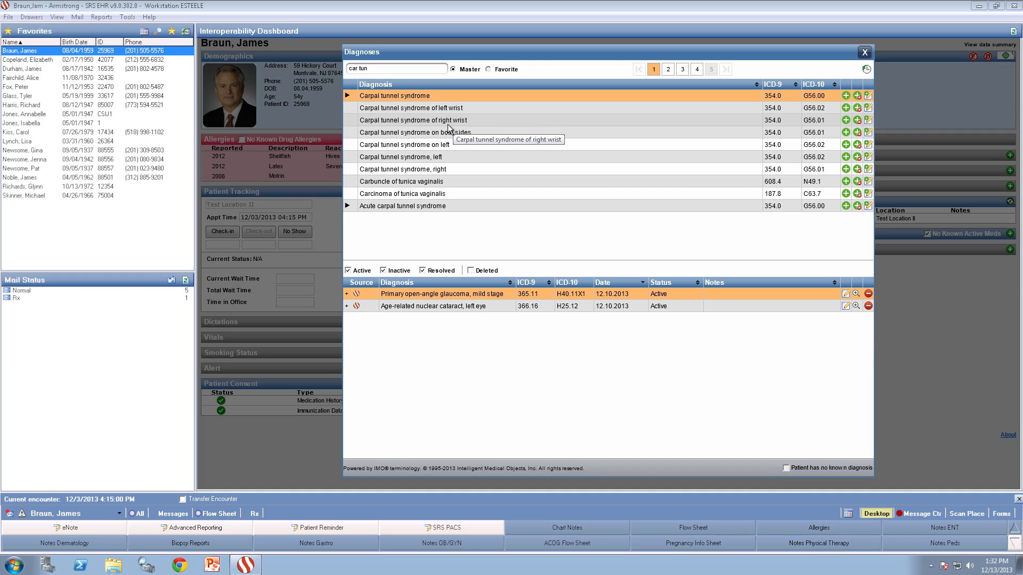
click(845, 120)
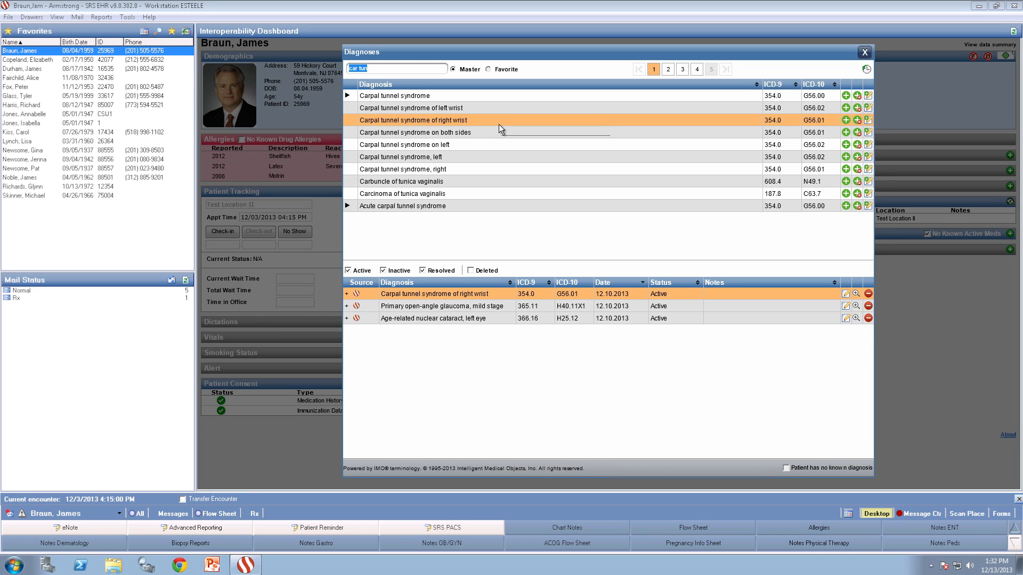
Step: Search for "bart fx" and add Barton's fracture as initial encounter, closed fracture, left laterality (S52.562A)
text(bart fx)
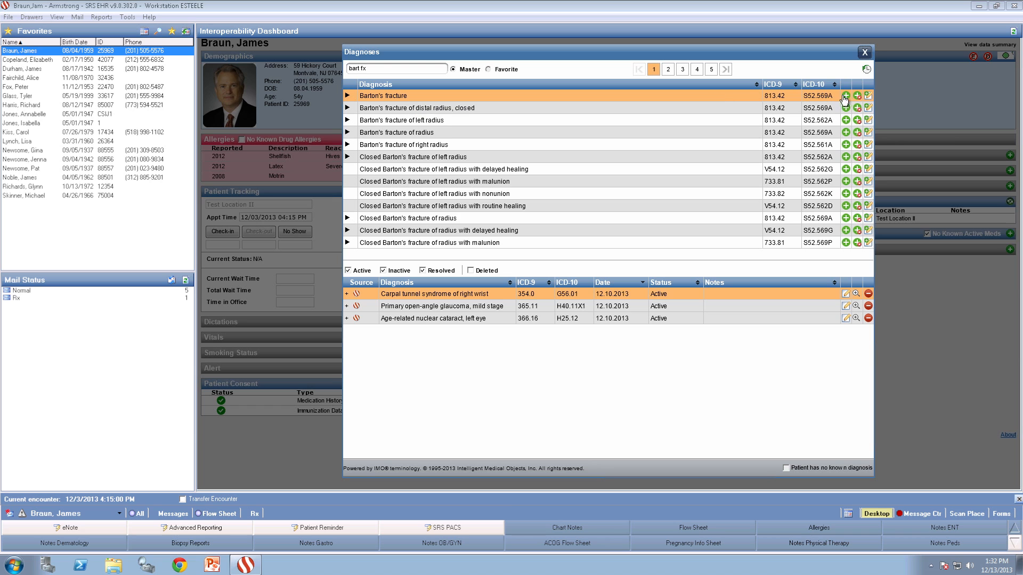
click(846, 96)
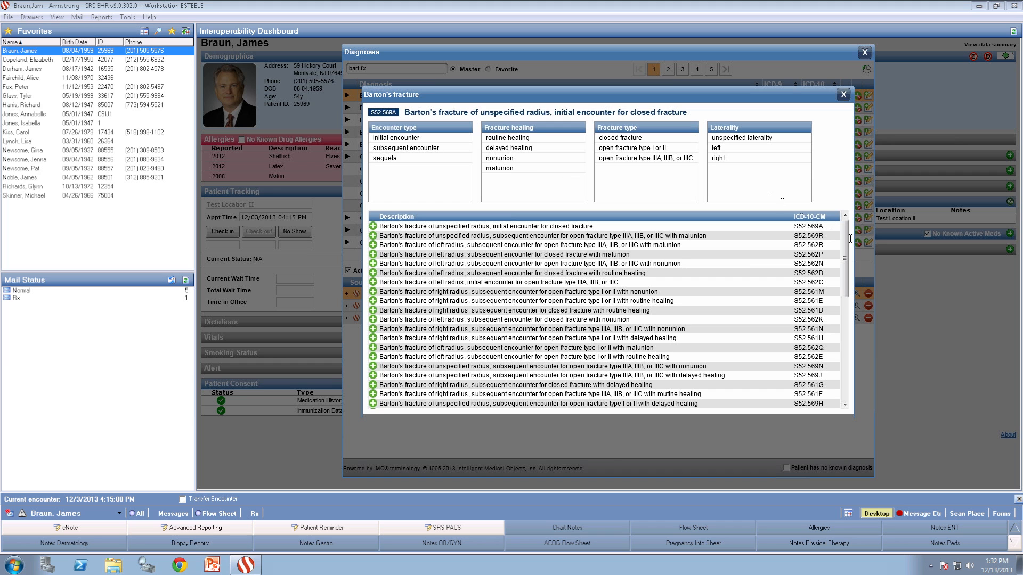
mouse_move(847, 236)
mouse_down()
mouse_move(842, 381)
mouse_move(844, 228)
mouse_up()
click(403, 139)
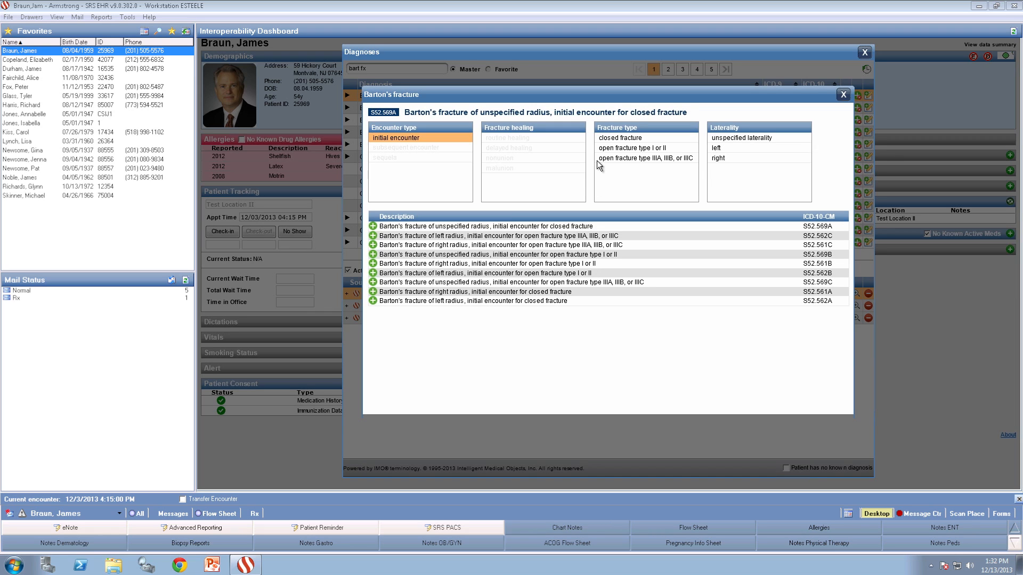
click(613, 140)
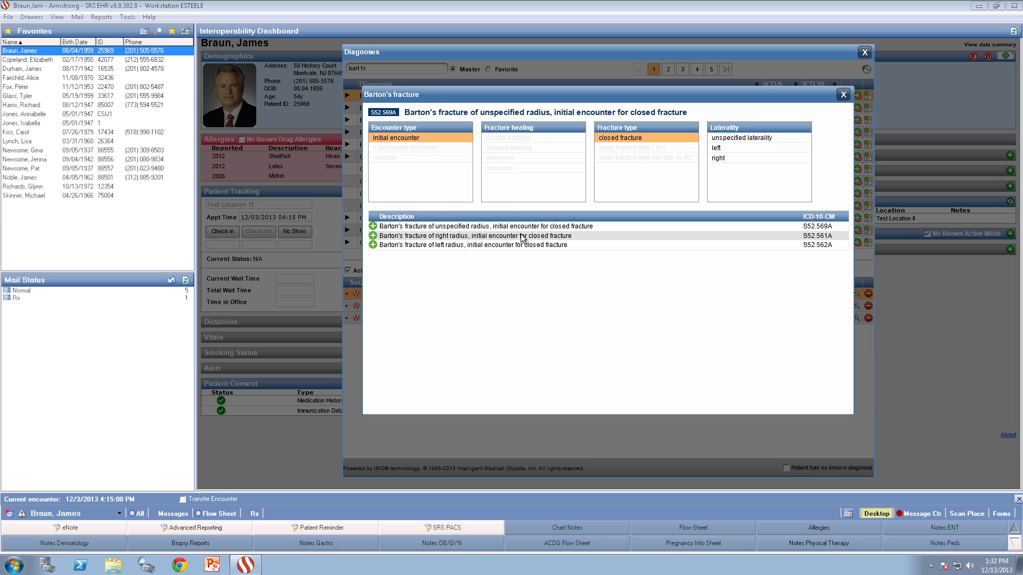
click(711, 150)
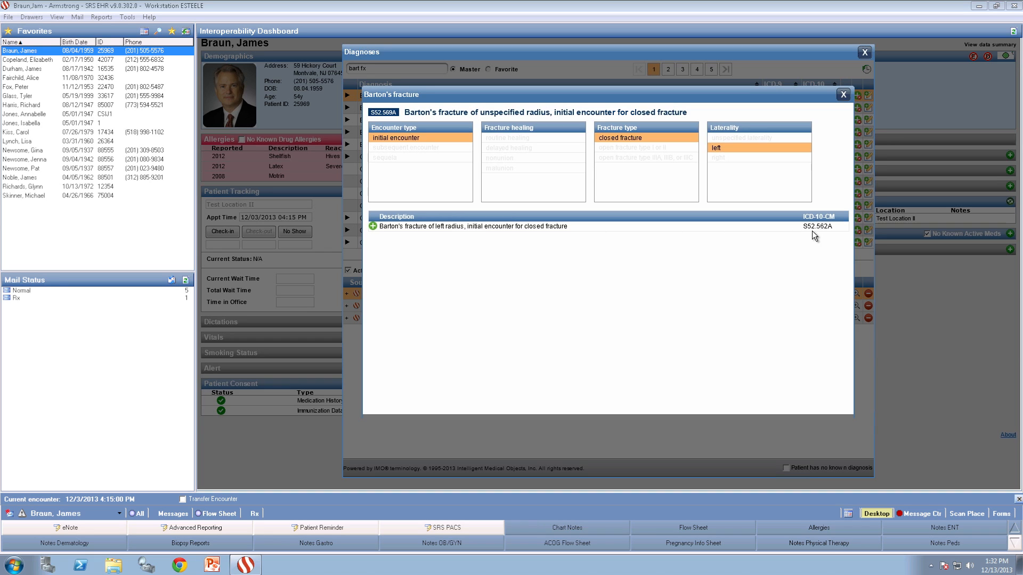
click(373, 227)
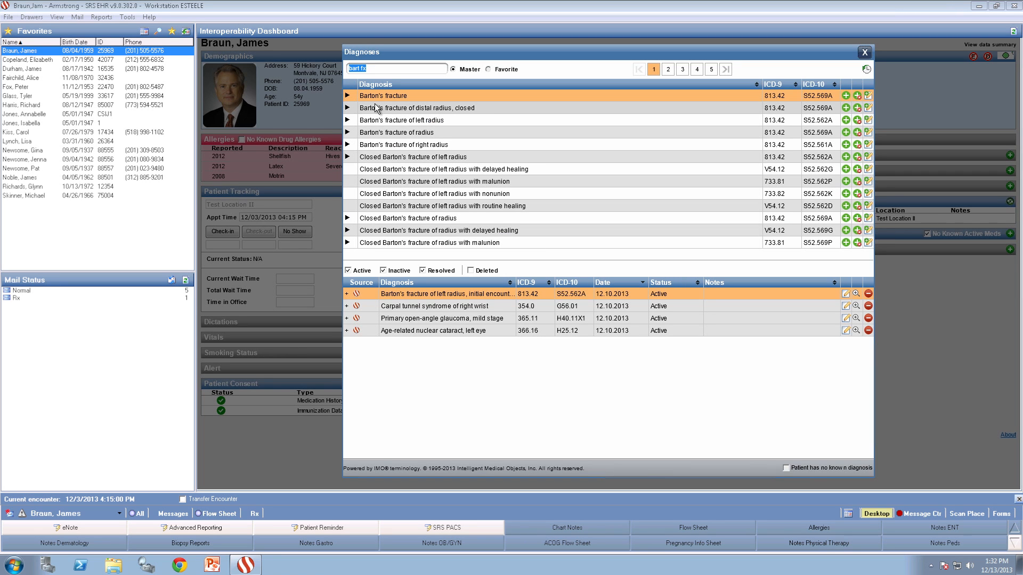
Step: Search for "hip fx", add Hip fx as subsequent encounter, routine healing, open fracture type I or II, right (S72.001E), and close the diagnosis window
text(hip fx)
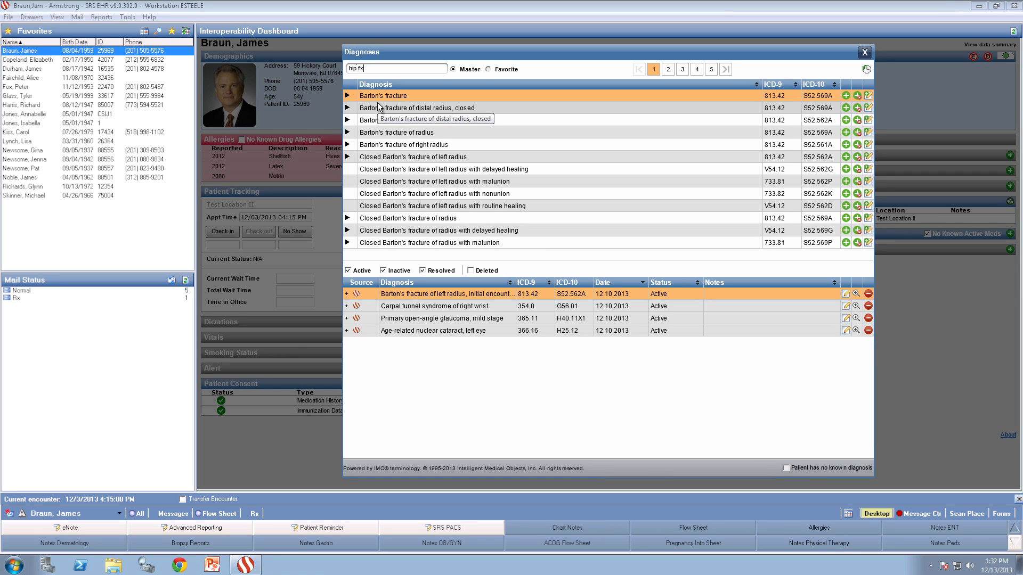
key(Return)
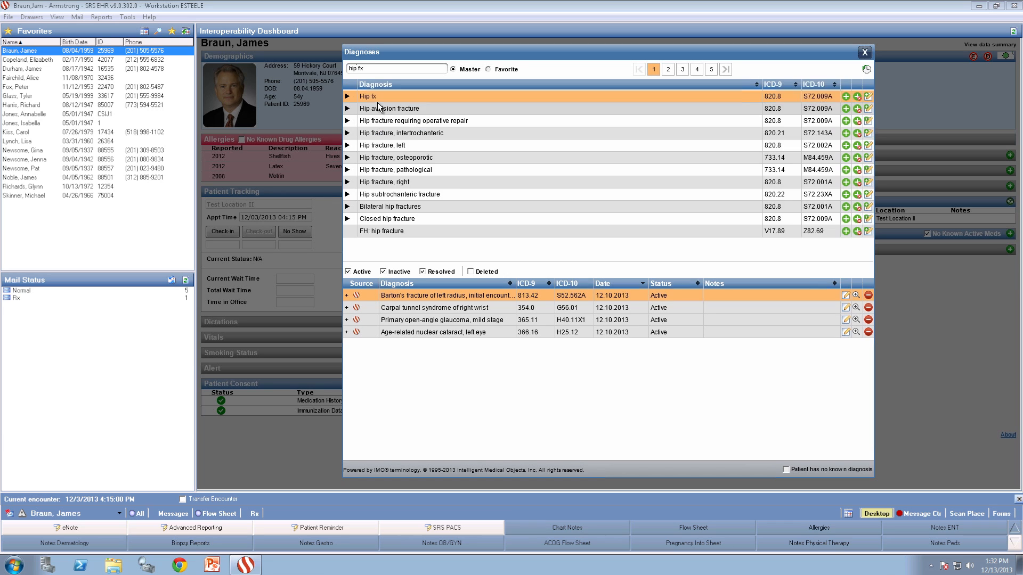
click(846, 95)
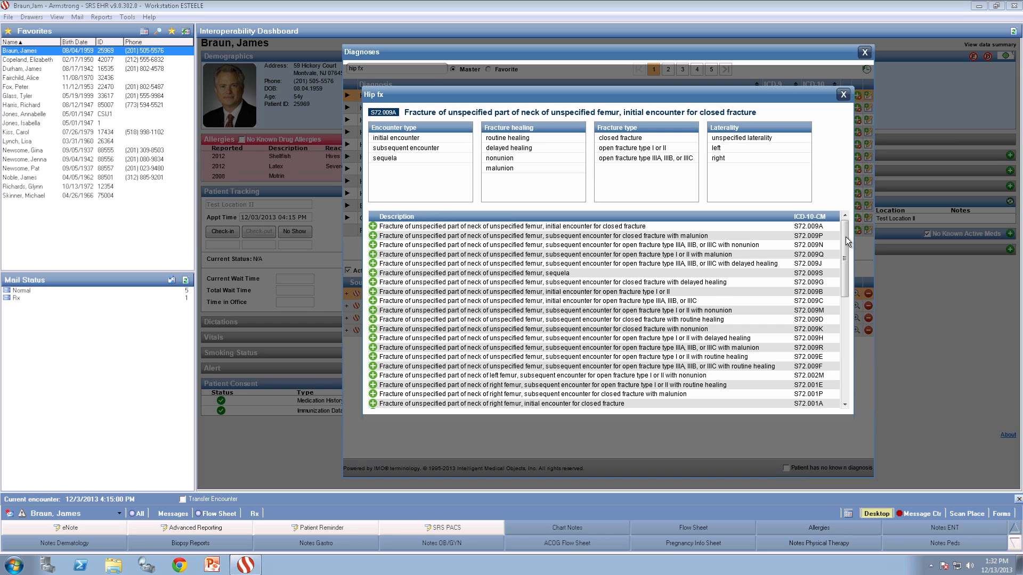
mouse_move(845, 236)
mouse_down()
mouse_move(842, 377)
mouse_move(851, 230)
mouse_up()
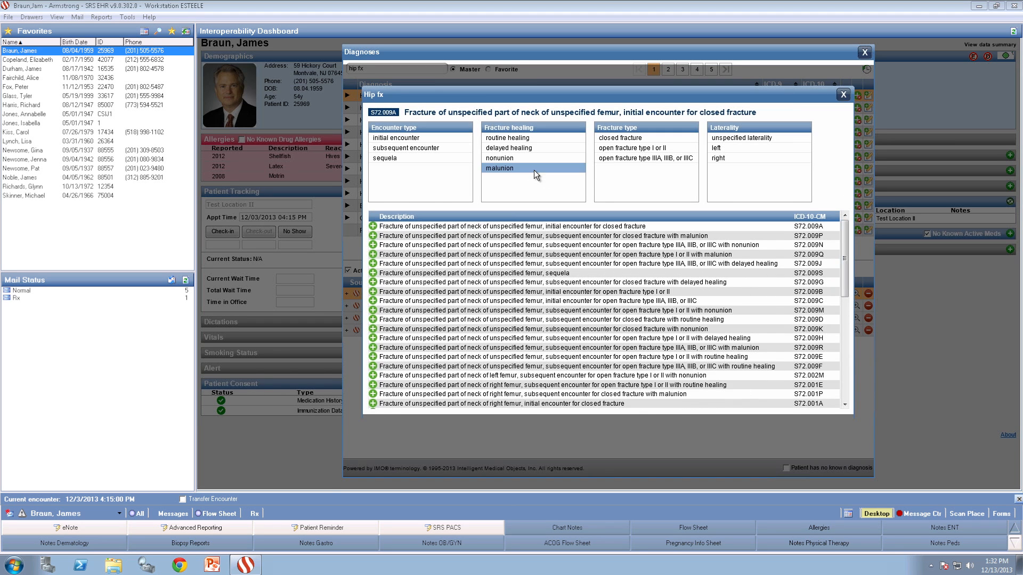
click(420, 148)
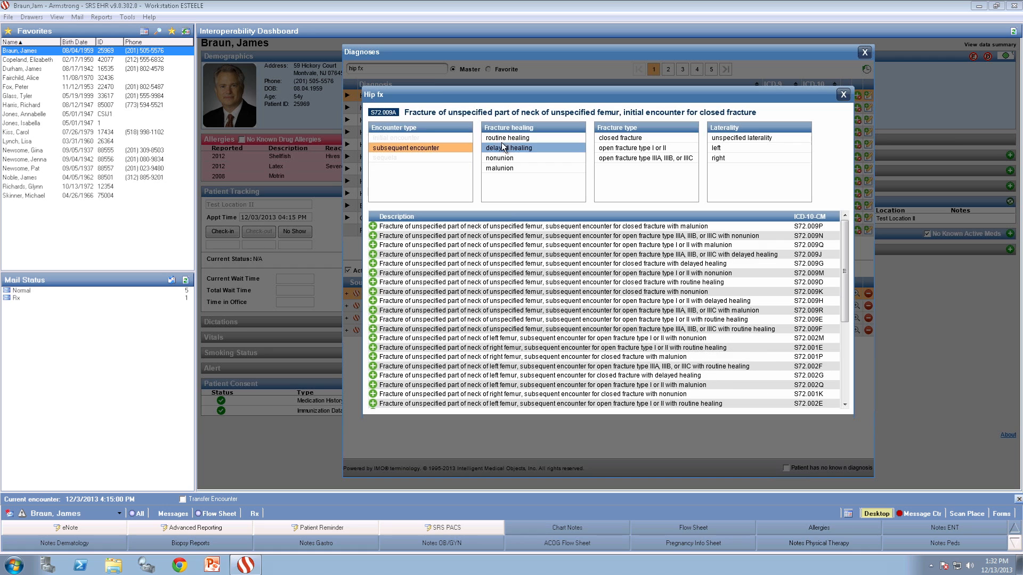
click(509, 139)
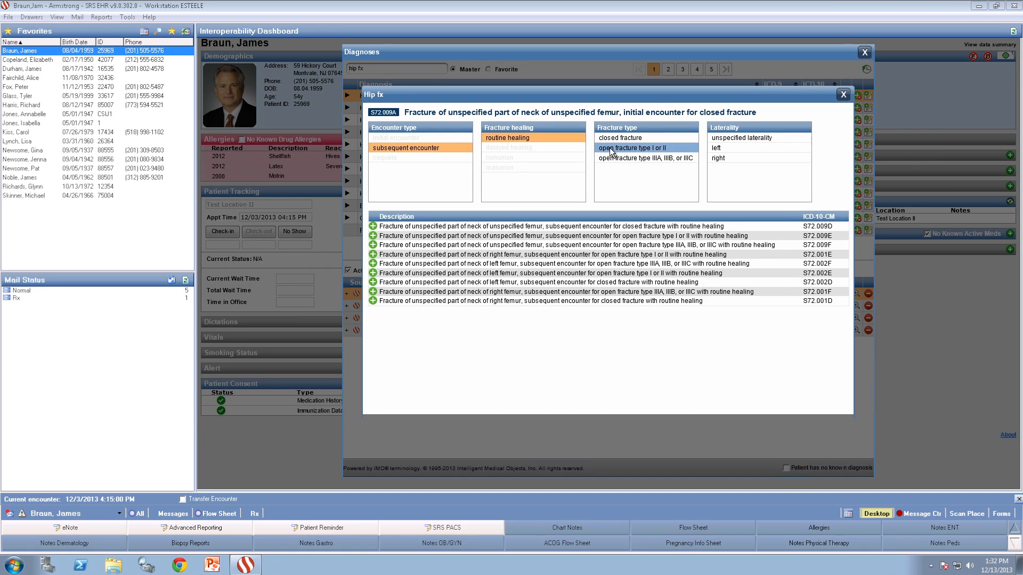
click(631, 148)
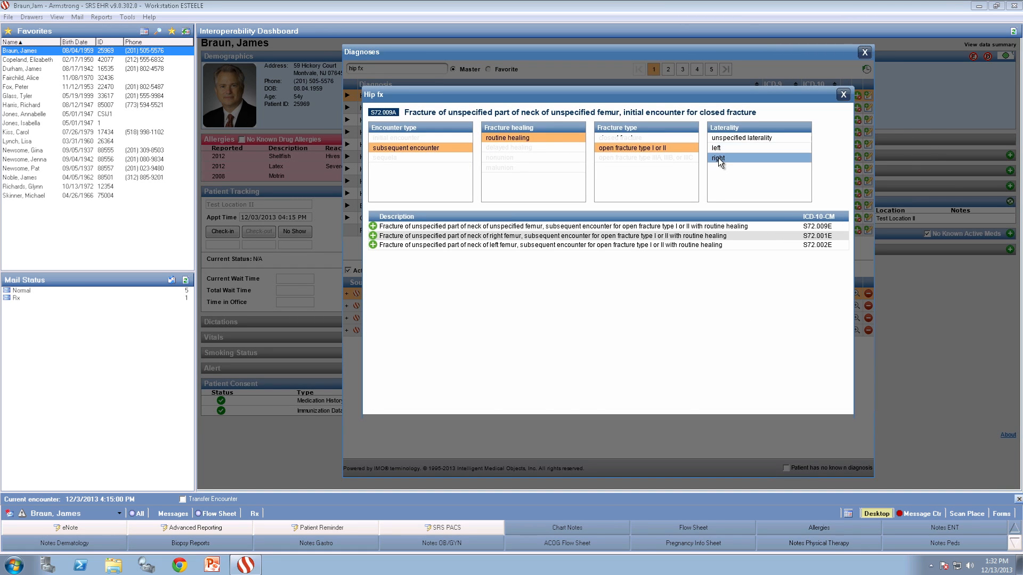
click(717, 160)
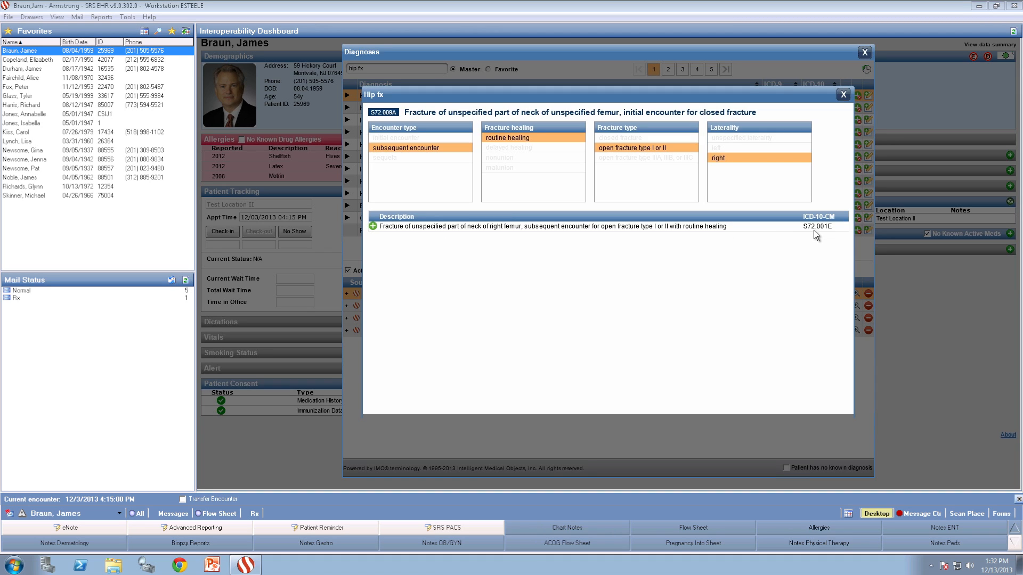
click(373, 226)
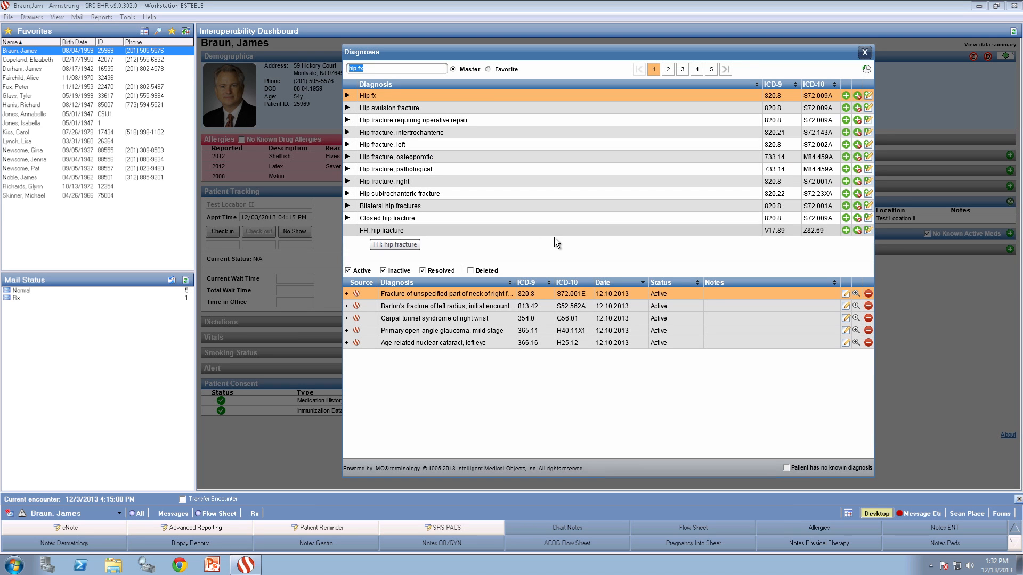
click(865, 52)
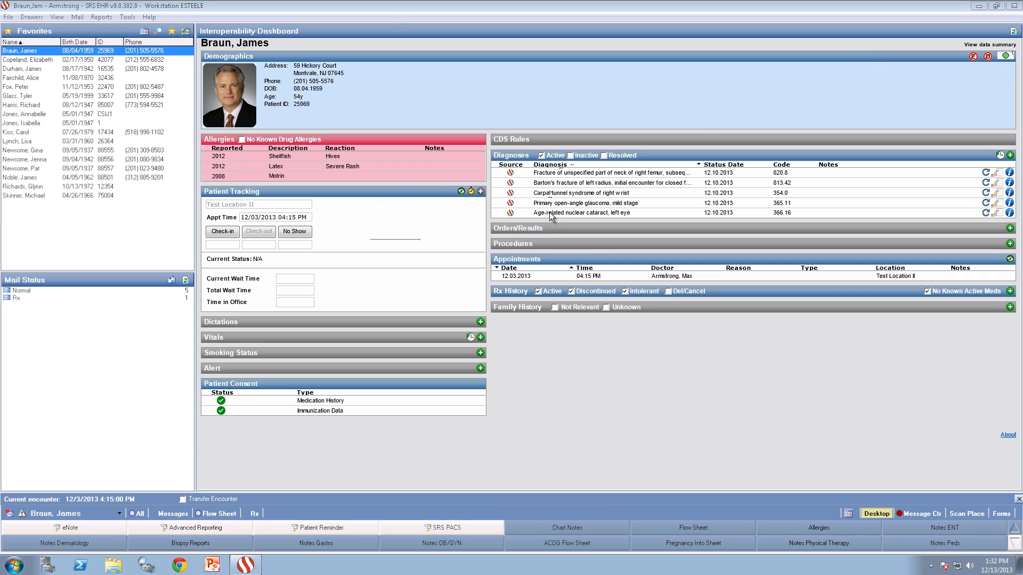